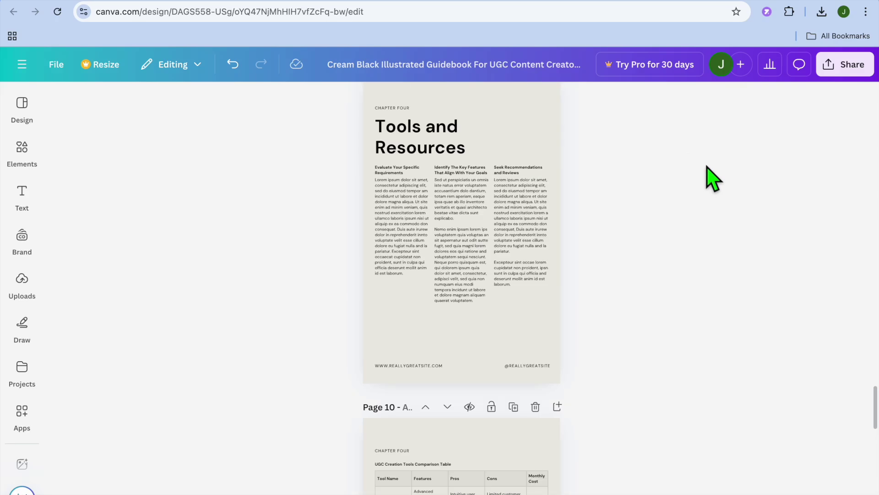
Review the guidebook's pages back to the cover, the Contents page layout and the options for adding text
scroll(713, 179, "up", 12)
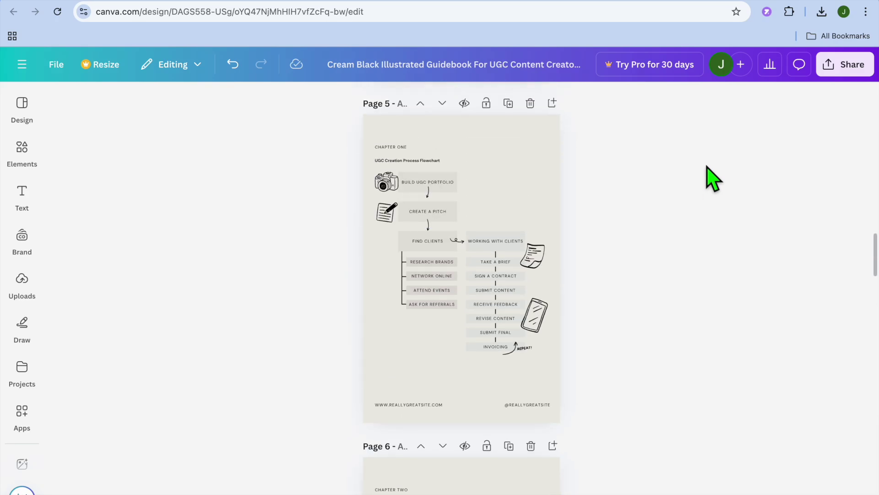
scroll(713, 179, "up", 15)
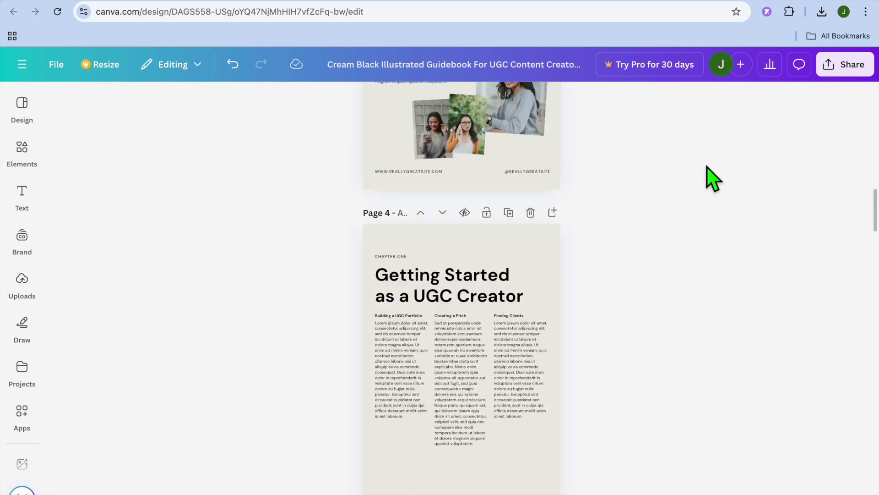
scroll(713, 178, "up", 4)
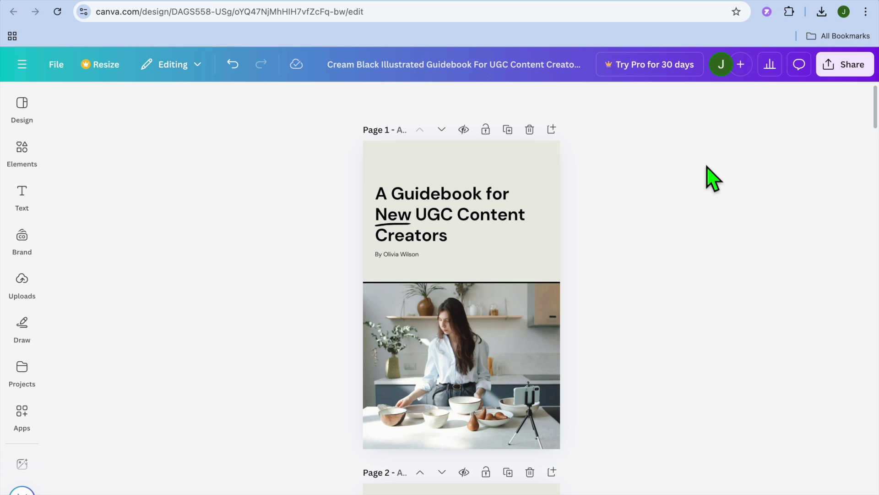
scroll(713, 178, "down", 4)
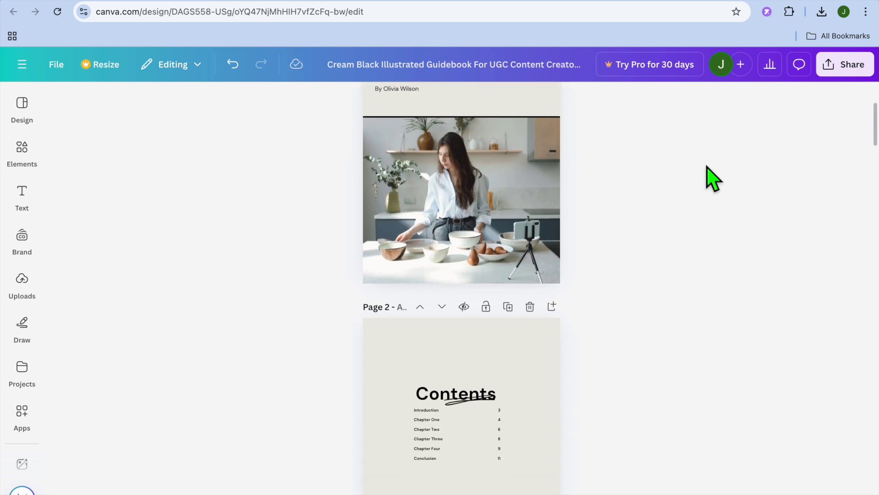
scroll(713, 178, "down", 3)
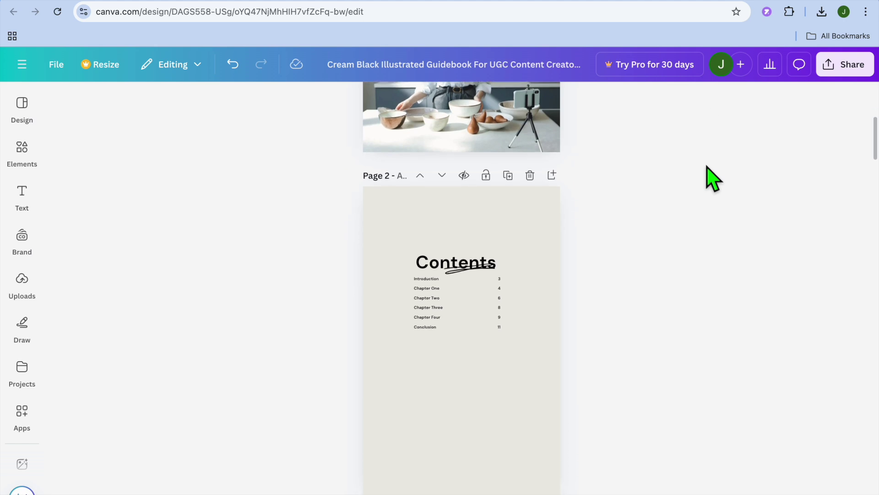
scroll(714, 179, "down", 2)
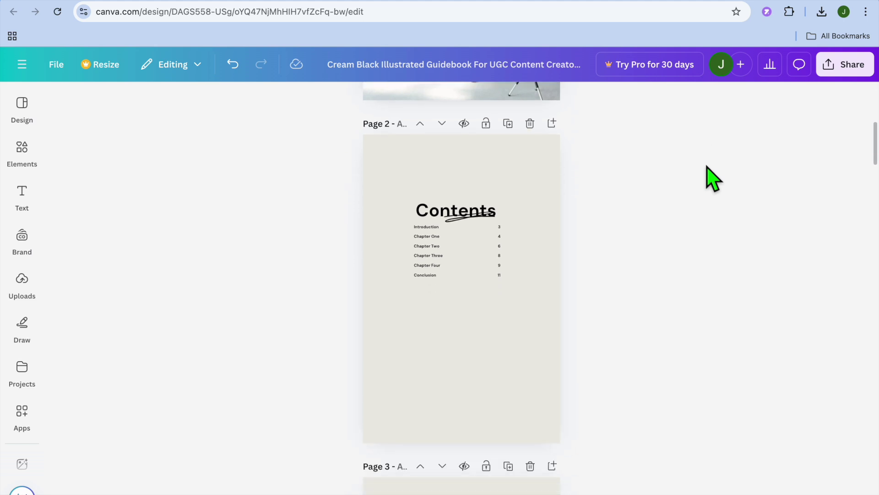
scroll(708, 167, "up", 1)
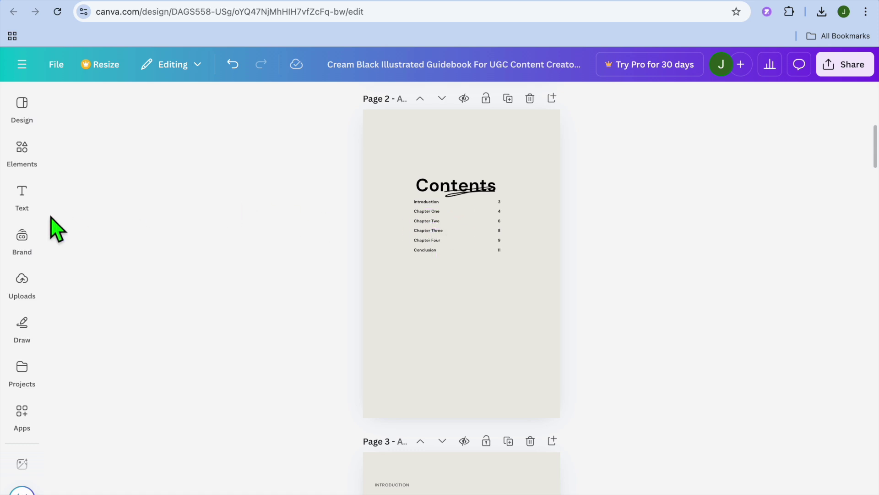
left_click(21, 194)
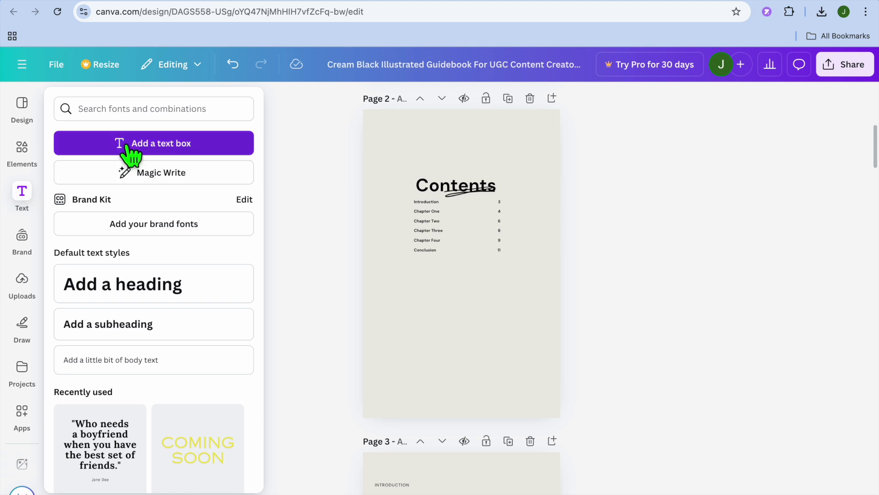
left_click(325, 168)
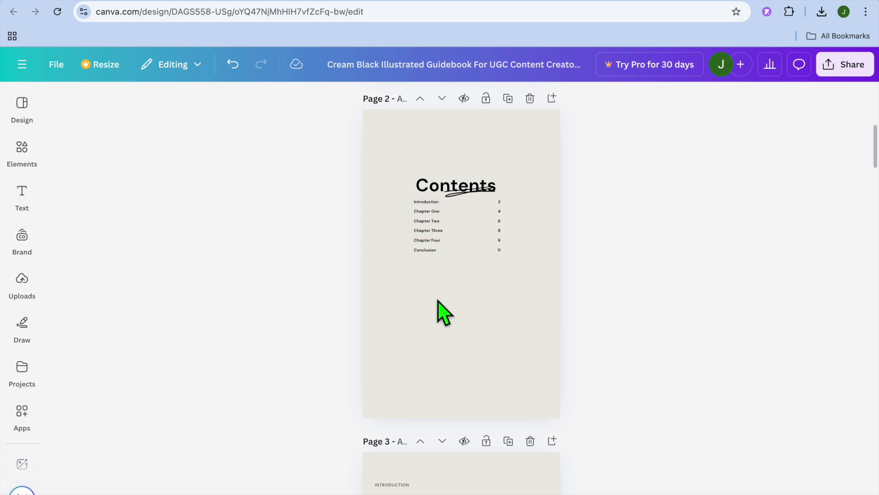
Title page 3, the introduction page, "INTRO"
scroll(451, 297, "down", 1)
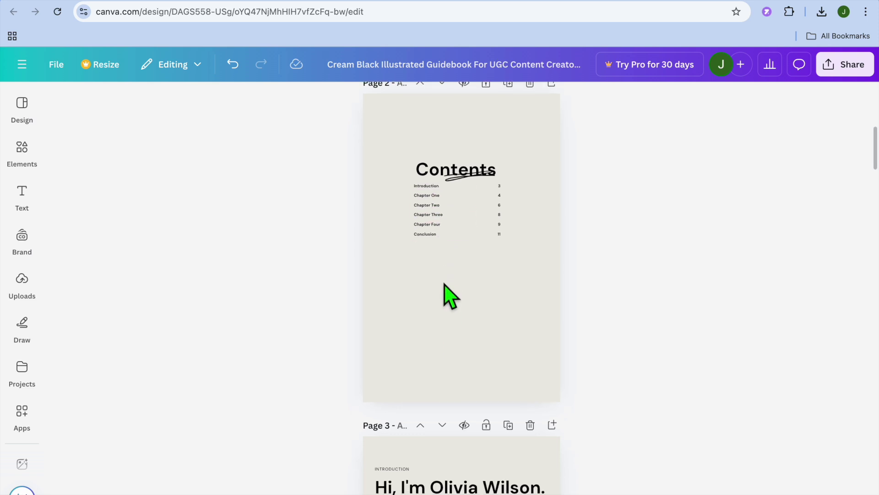
scroll(451, 297, "up", 2)
scroll(452, 297, "down", 2)
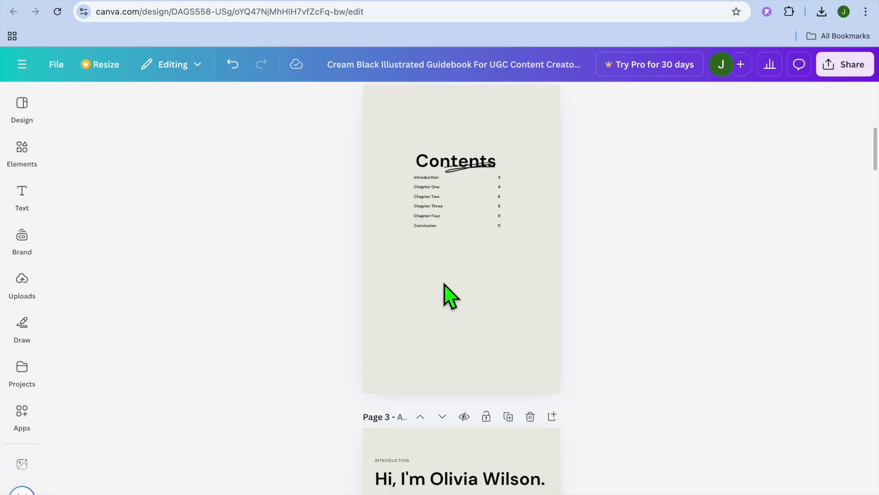
scroll(444, 287, "down", 5)
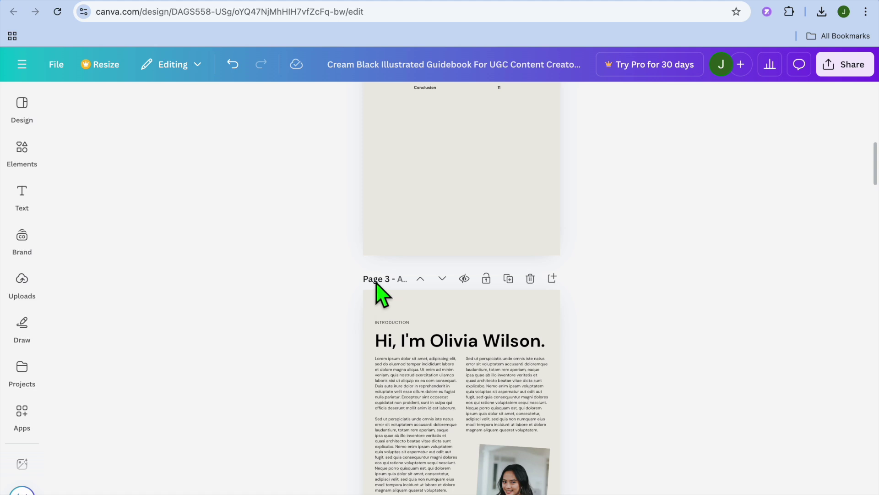
left_click(406, 284)
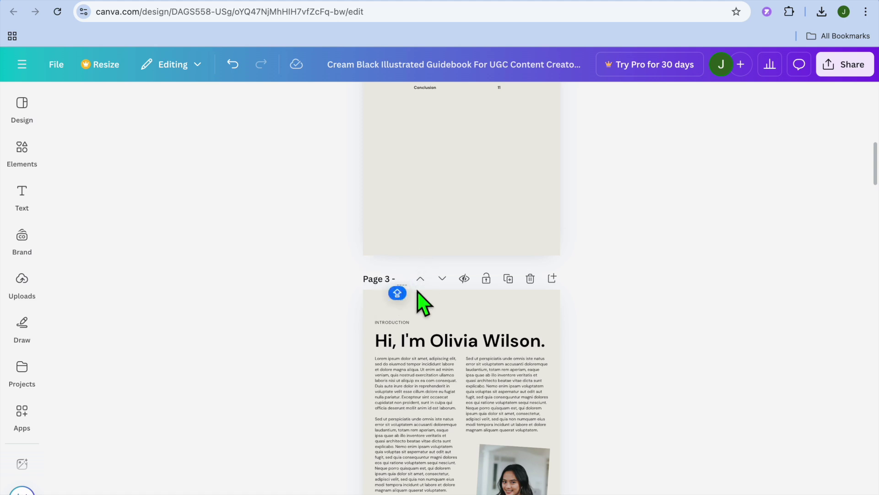
type("INTR")
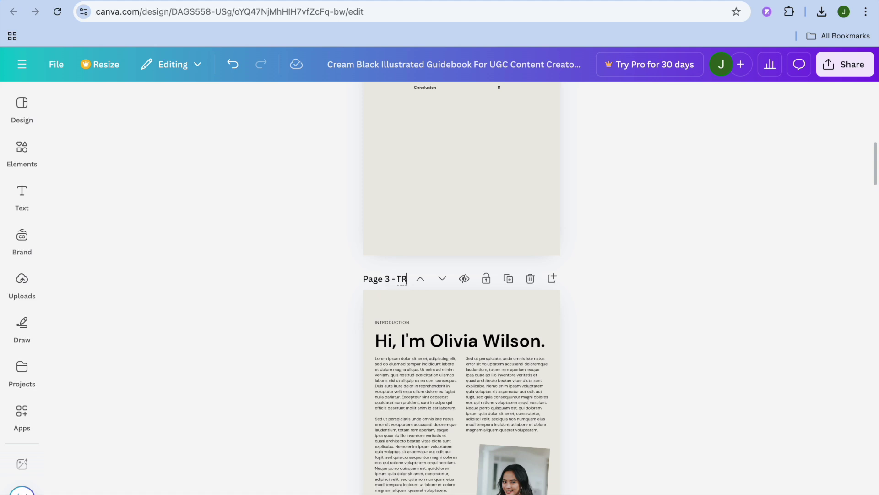
type("O")
Title page 4, the "Getting Started as a UGC Creator" page, "CHAPTHER 1"
scroll(435, 303, "down", 4)
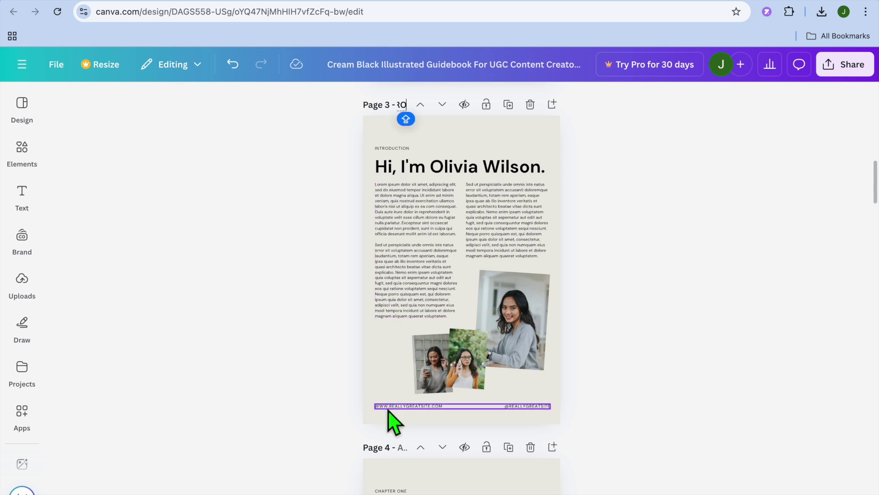
scroll(393, 420, "down", 5)
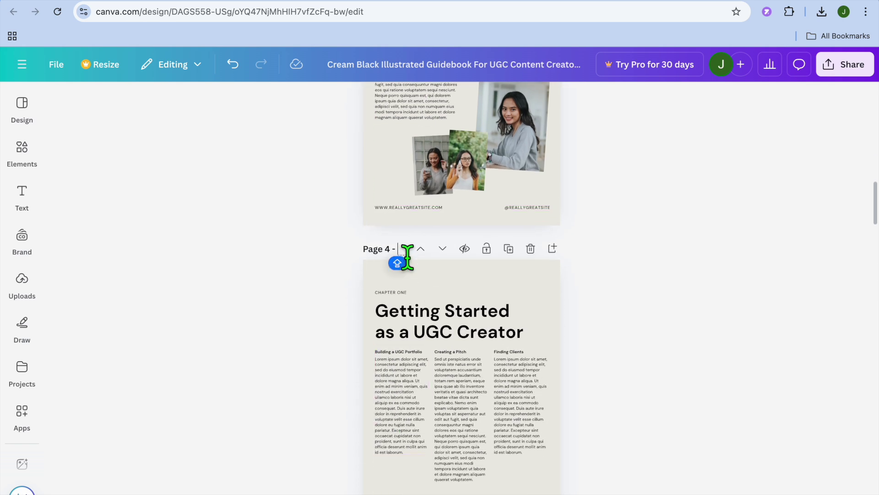
type("CH")
key("Caps_Lock")
type(";")
key("BackSpace")
key("BackSpace")
key("BackSpace")
type("CH")
key("BackSpace")
key("BackSpace")
type("AP")
key("BackSpace")
key("BackSpace")
type("ГН")
Title page 6, the "Tips for Success as a UGC Creator" page, "CHAPTER 2"
scroll(461, 284, "down", 8)
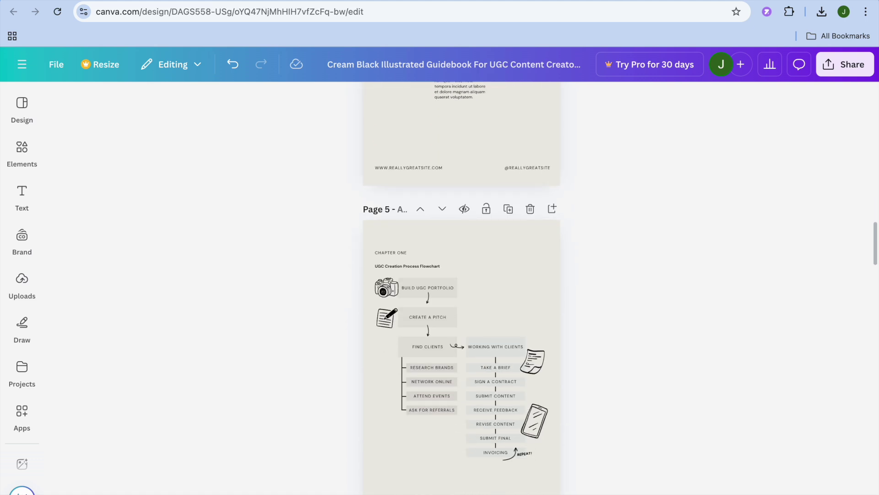
scroll(435, 256, "down", 2)
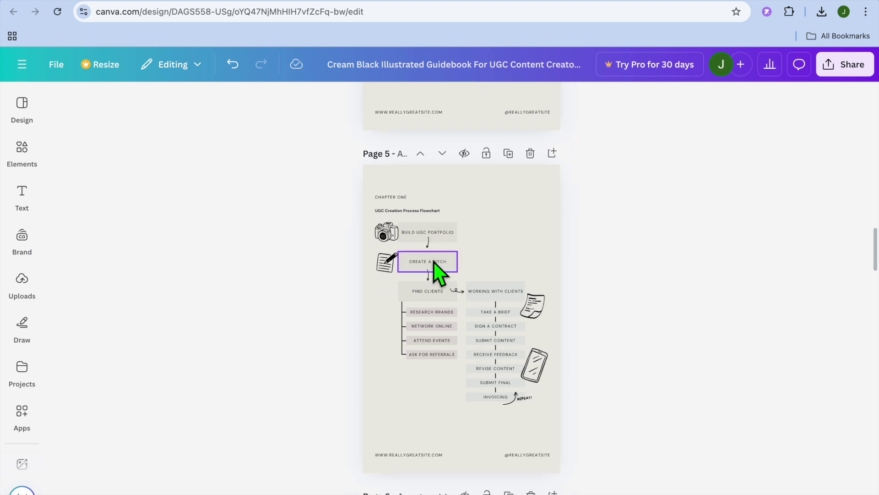
scroll(437, 273, "down", 7)
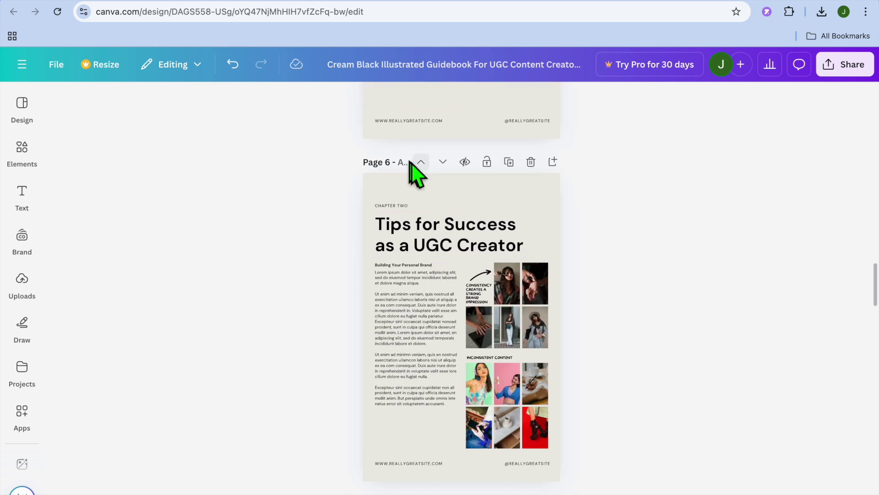
left_click(409, 164)
type("C")
type("PT")
type("2")
Link the "Introduction" text on the Contents page to the document page "3 - INTRO"
scroll(594, 244, "up", 15)
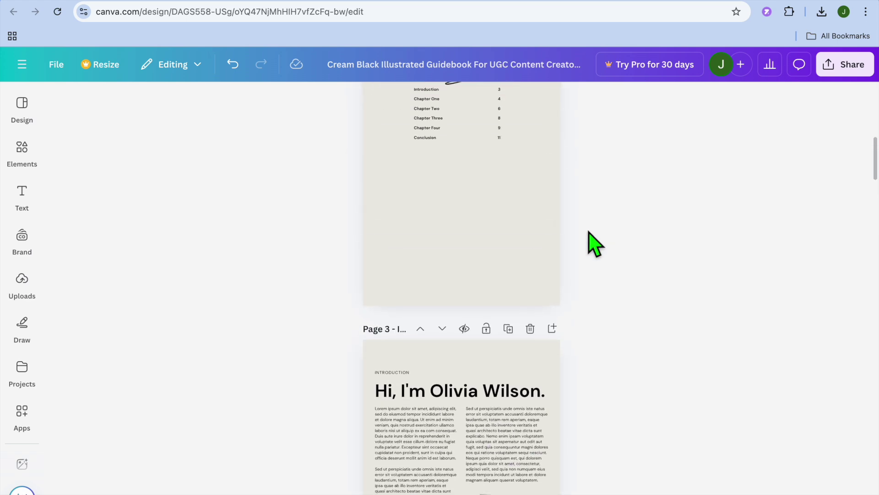
scroll(591, 243, "up", 4)
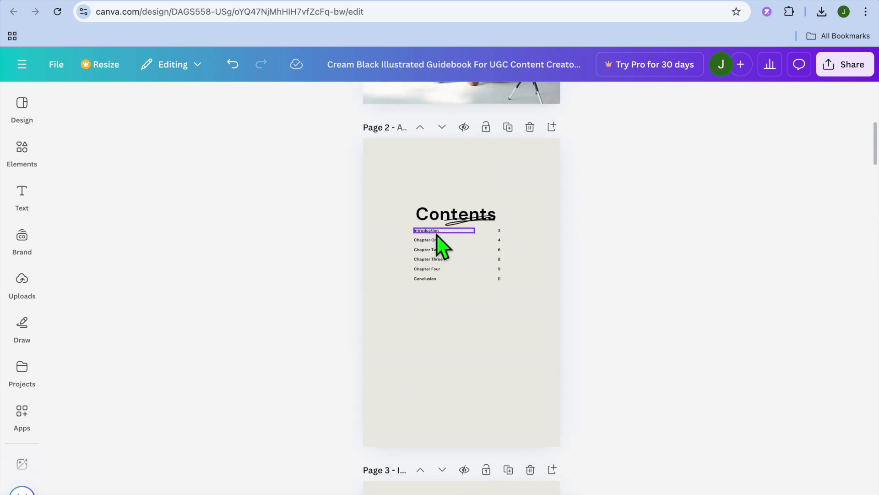
left_click(438, 236)
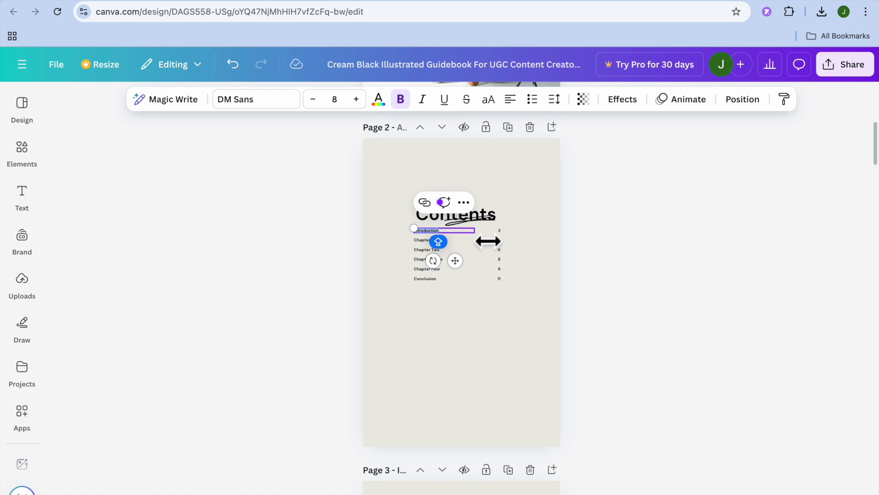
left_click(425, 202)
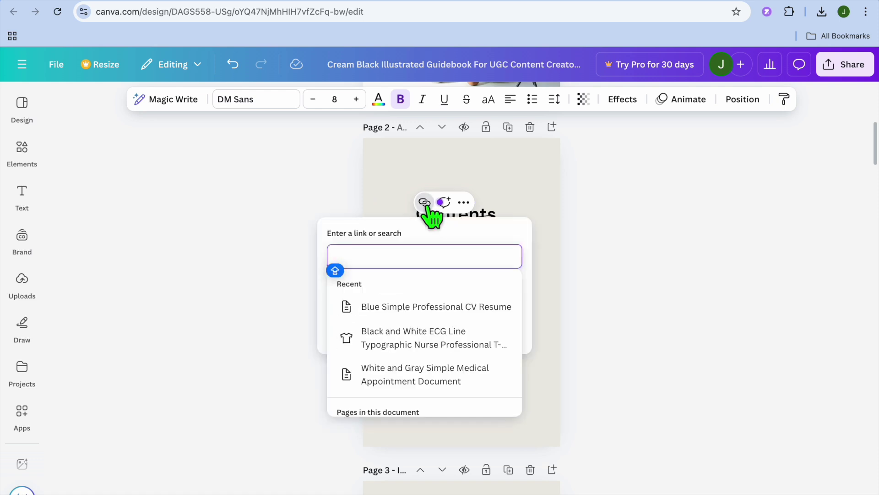
scroll(428, 325, "down", 5)
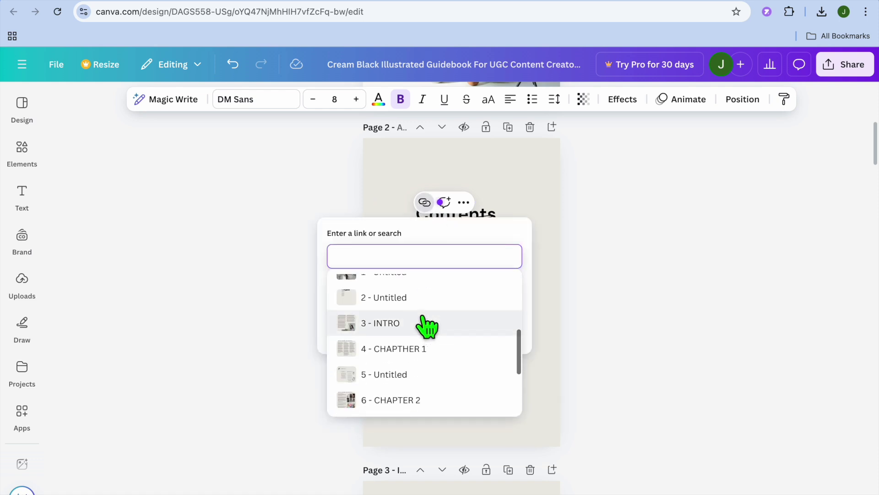
key("Caps_Lock")
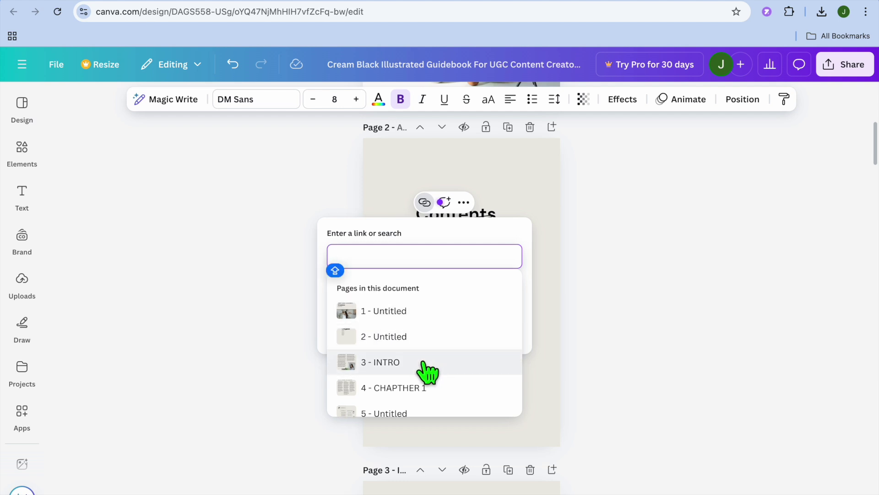
left_click(425, 364)
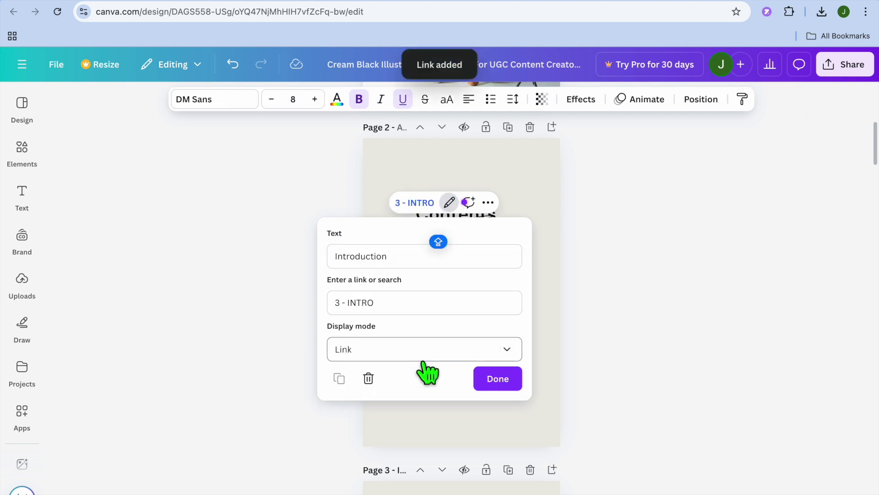
left_click(502, 379)
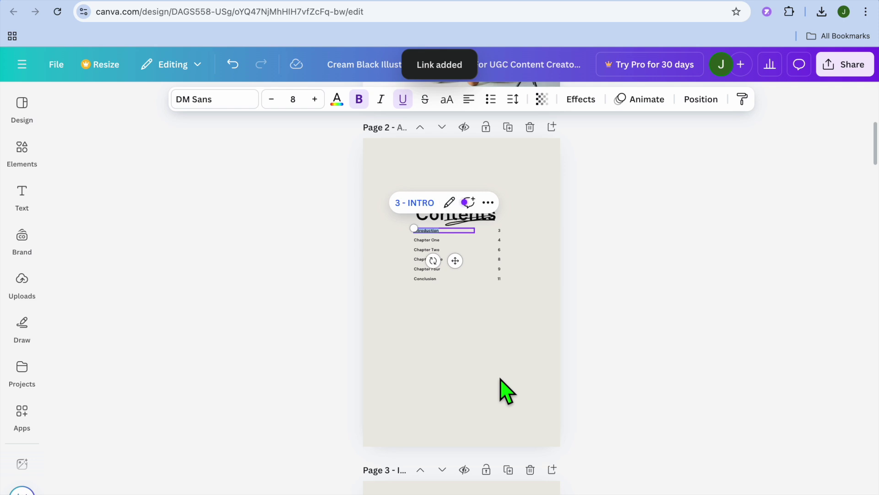
Link the page number 3 beside "Introduction" on the Contents page to the document page "3 - INTRO"
left_click(506, 234)
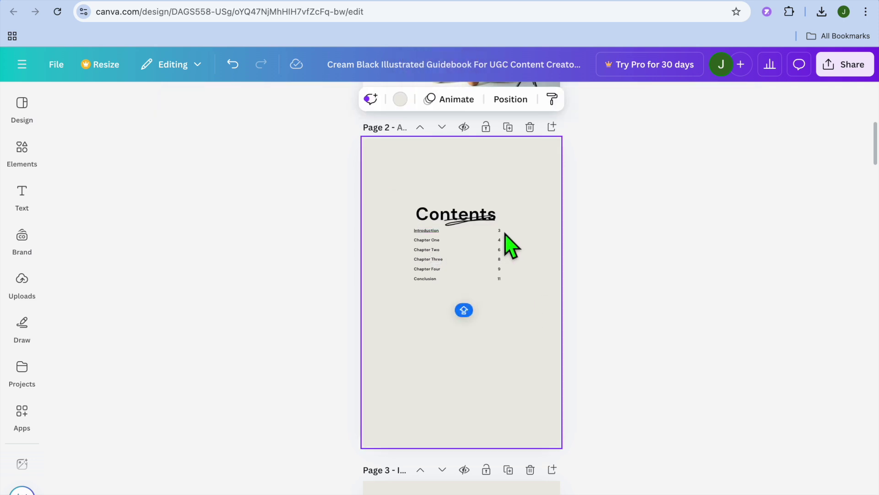
left_click(503, 232)
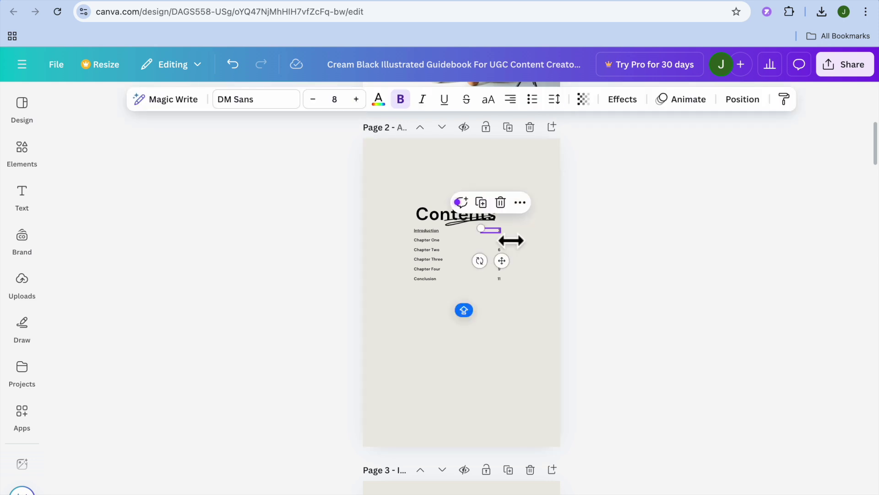
left_click(520, 202)
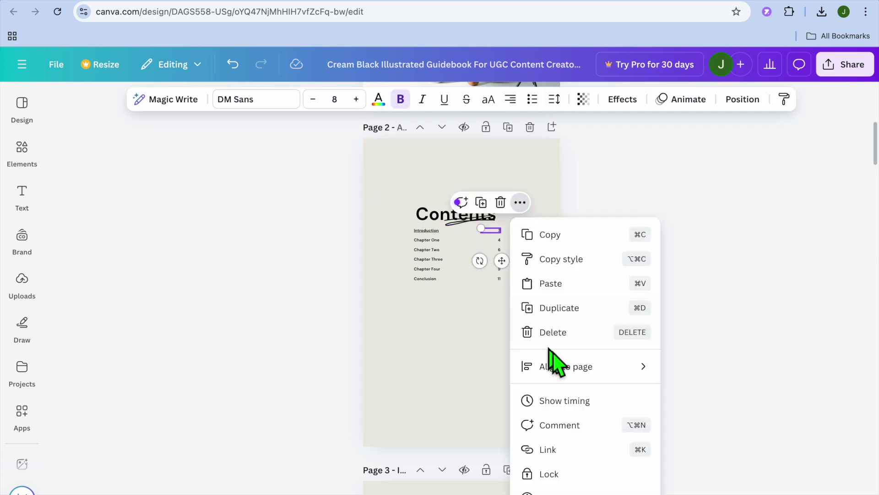
left_click(555, 451)
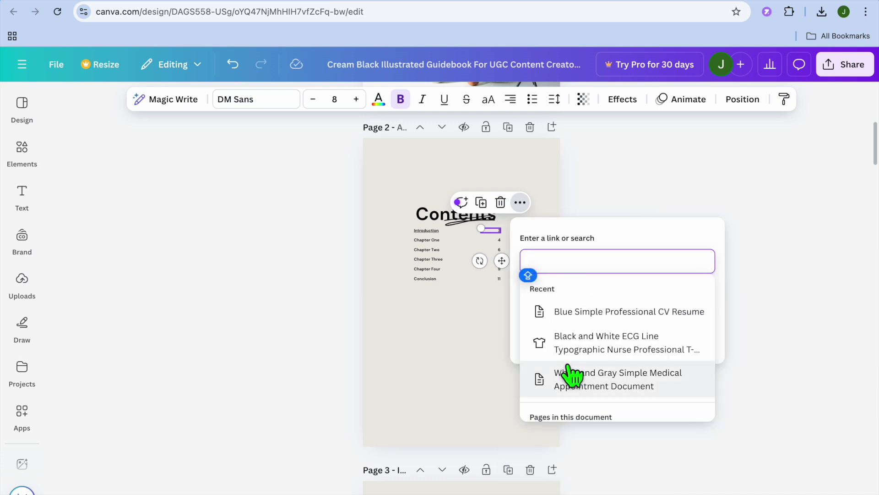
scroll(573, 373, "down", 10)
scroll(573, 378, "up", 5)
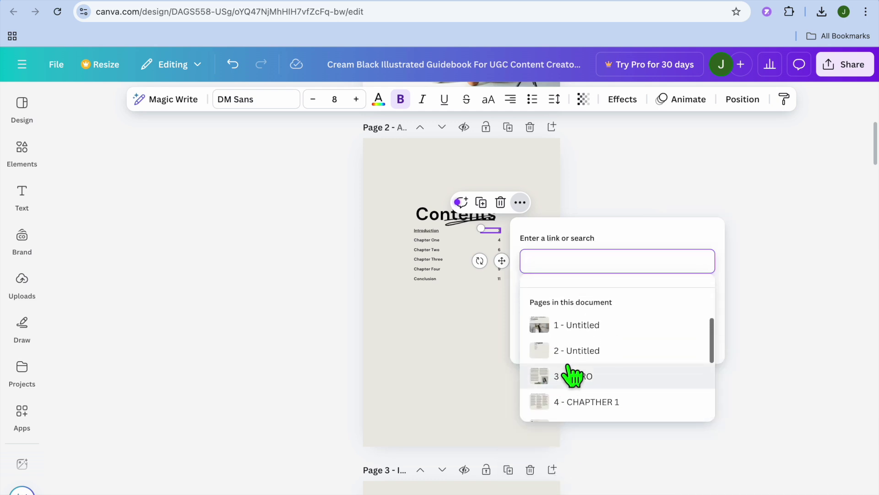
left_click(604, 376)
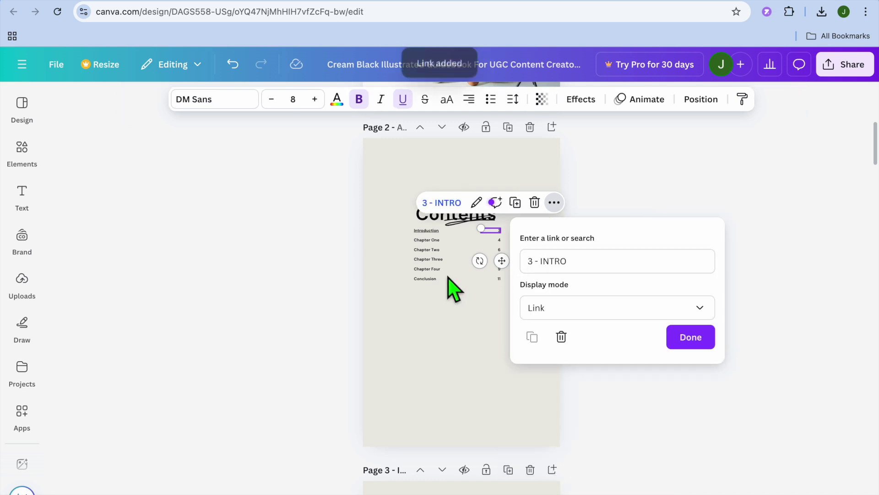
left_click(696, 342)
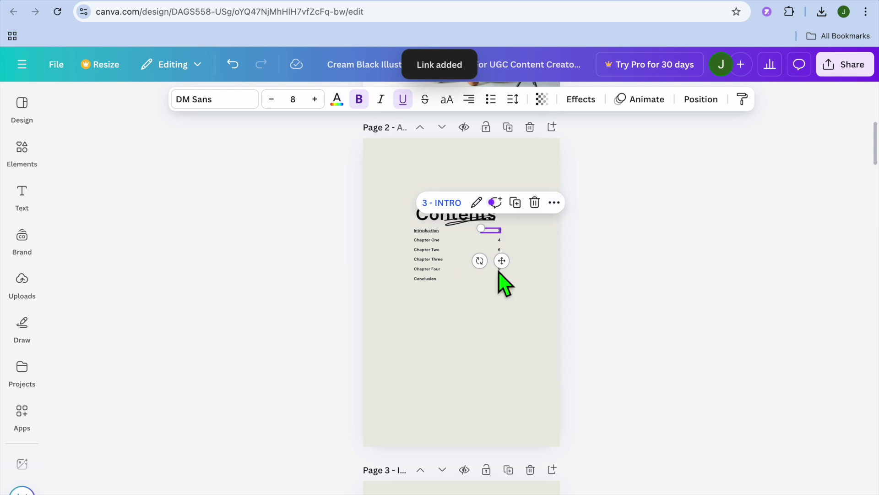
Link the "Chapter One" text on the Contents page to the document page "4 - CHAPTHER 1"
left_click_drag(414, 239, 475, 240)
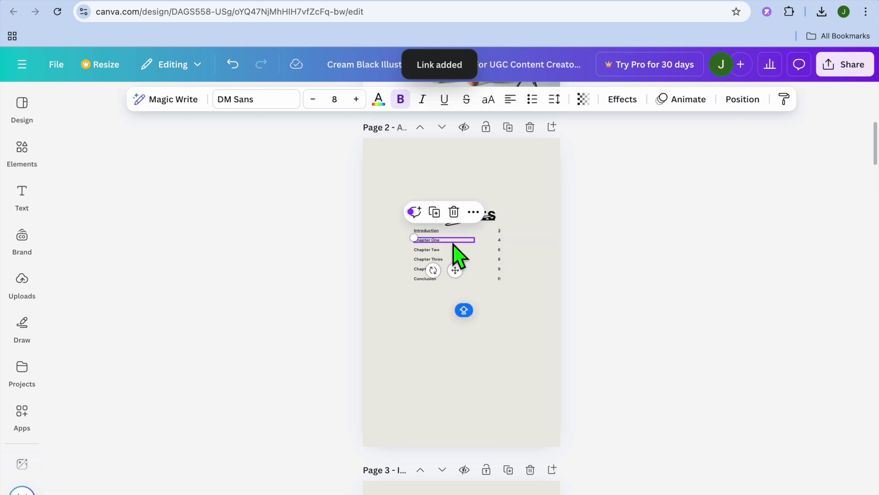
left_click(473, 211)
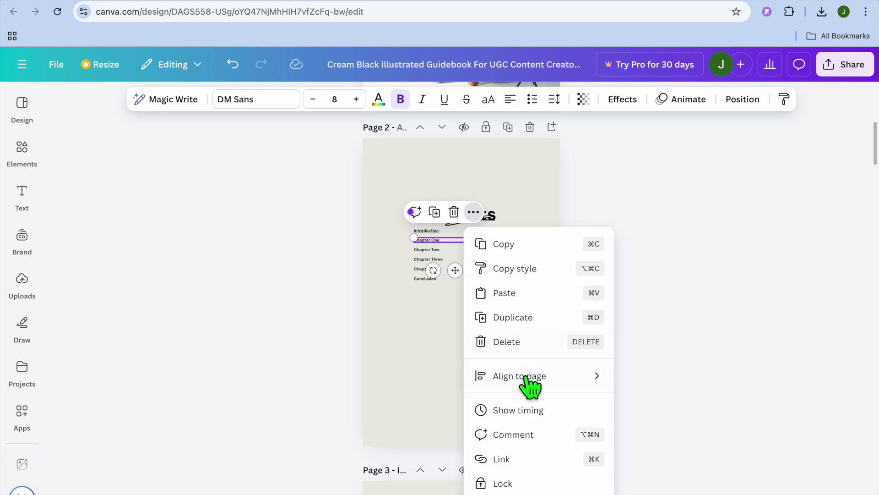
mouse_move(527, 386)
scroll(527, 389, "down", 1)
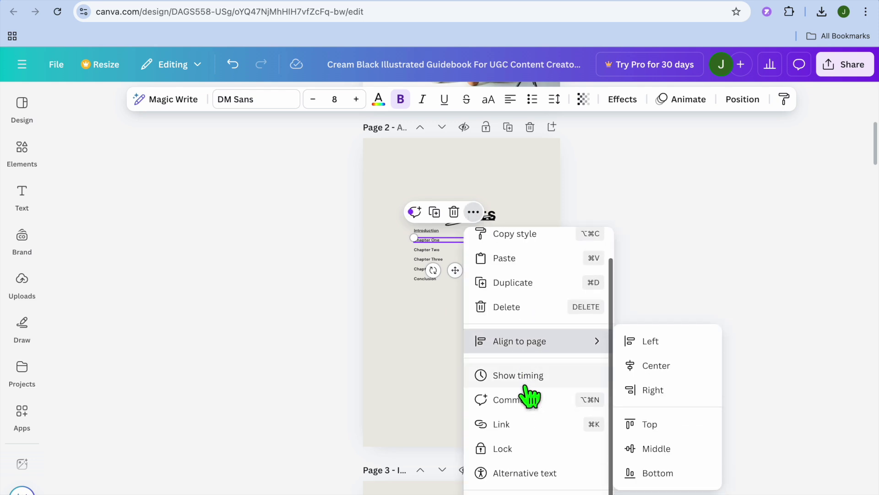
left_click(508, 424)
scroll(540, 376, "down", 5)
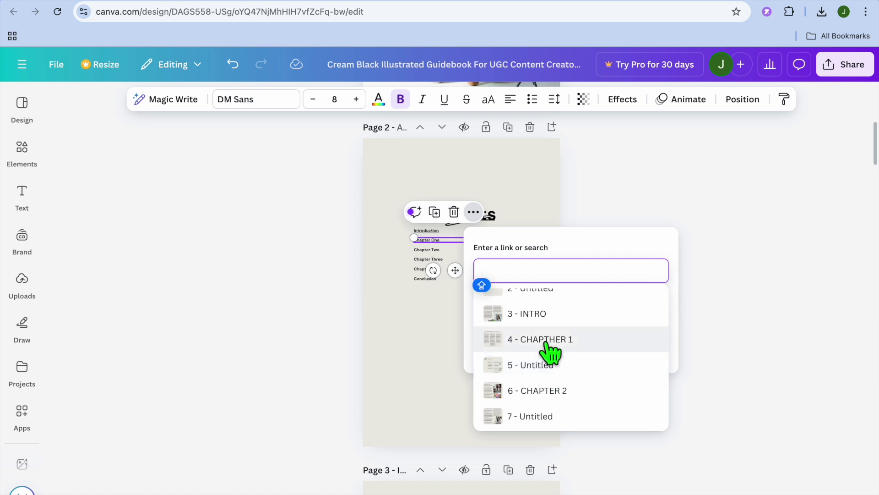
left_click(546, 341)
left_click(655, 353)
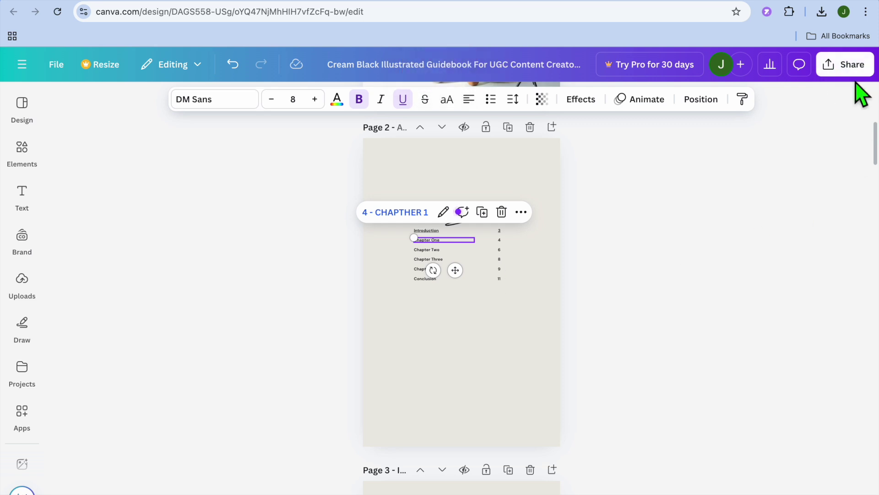
Download all pages of the guidebook as a PDF Standard file
left_click(845, 70)
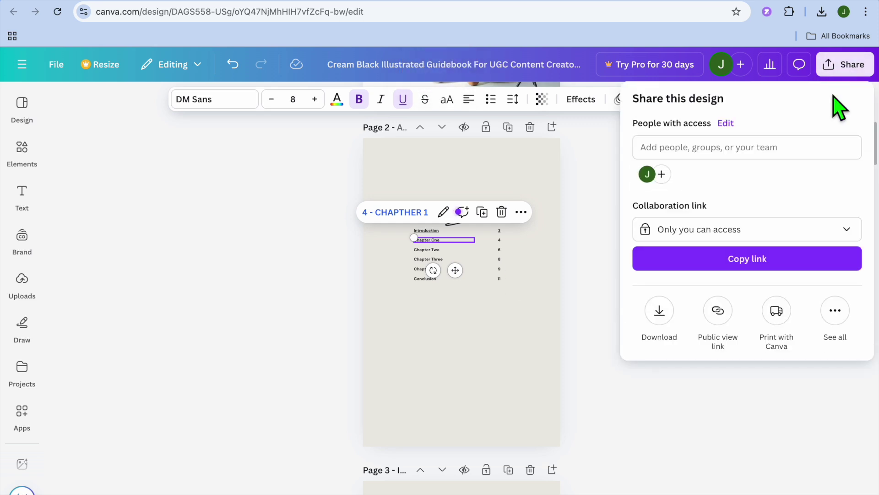
left_click(659, 316)
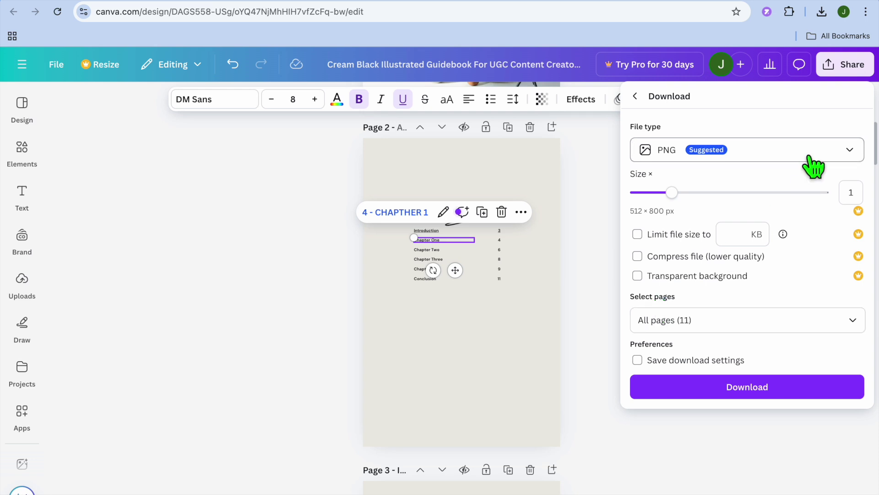
left_click(764, 157)
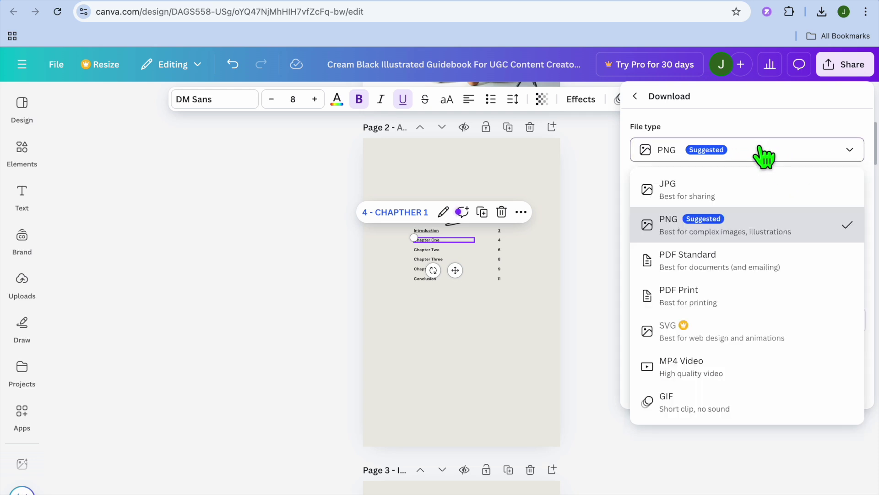
left_click(733, 281)
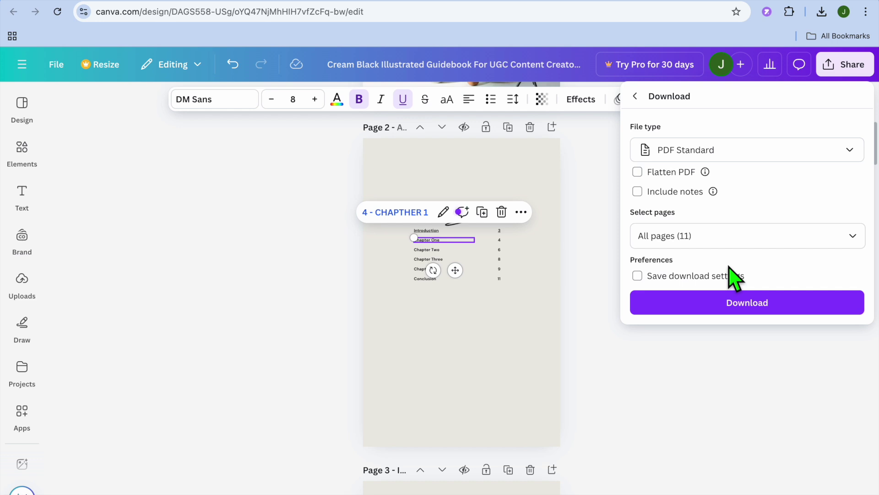
left_click(728, 308)
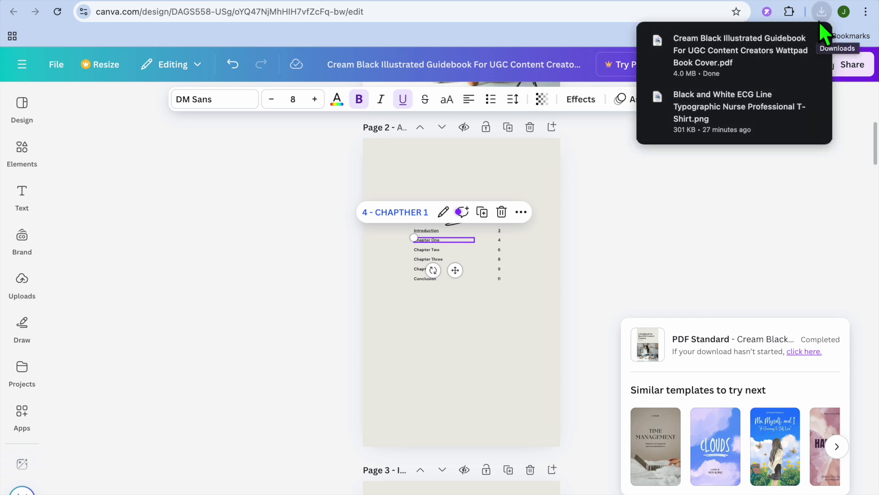
Open the downloaded guidebook PDF and test the "Introduction" link on its Contents page
left_click(778, 54)
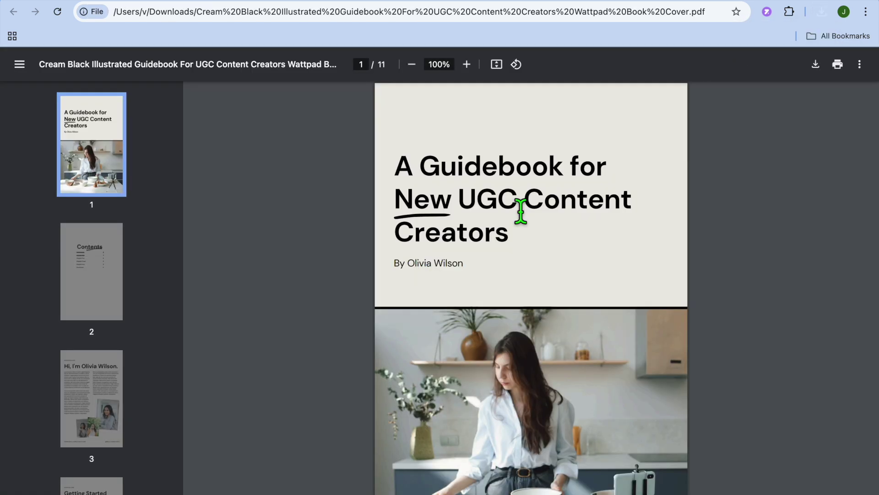
left_click(93, 276)
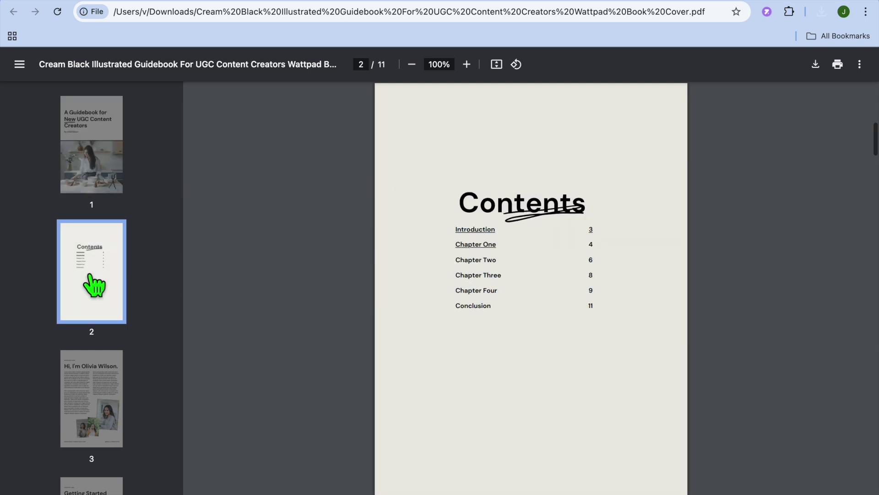
left_click(479, 229)
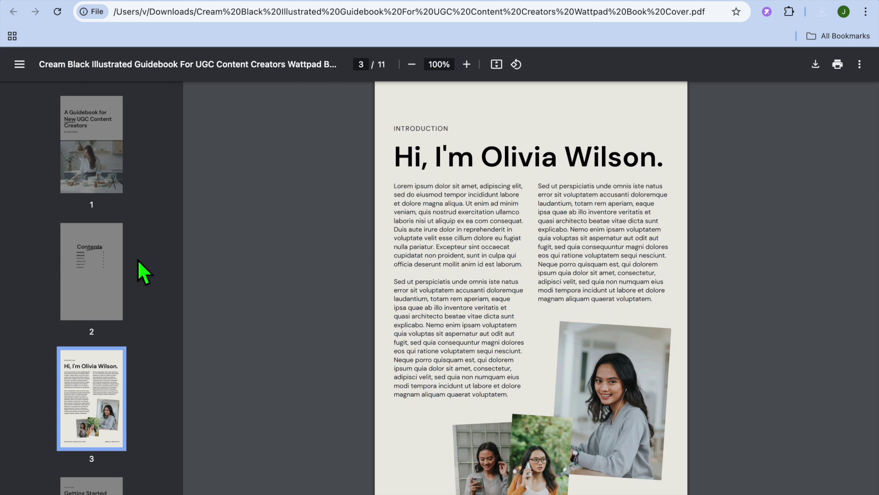
Return to the PDF's Contents page, test the "Chapter One" link and look over the page it leads to
left_click(94, 270)
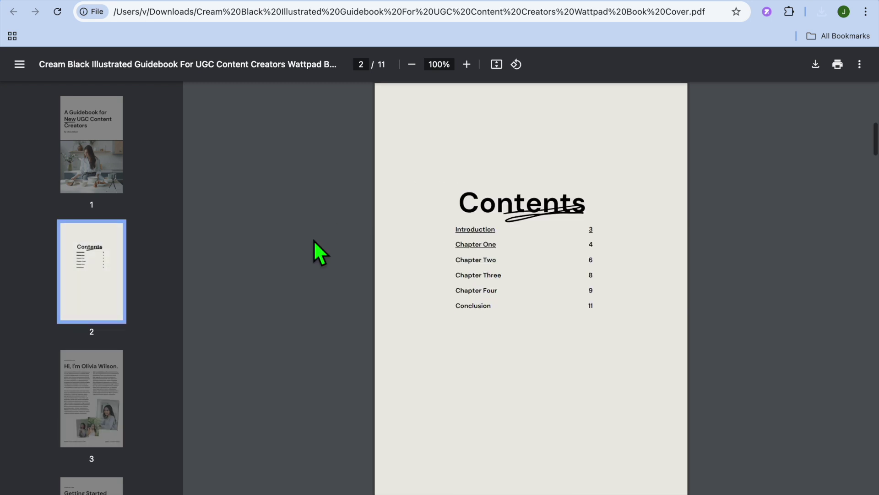
left_click(481, 244)
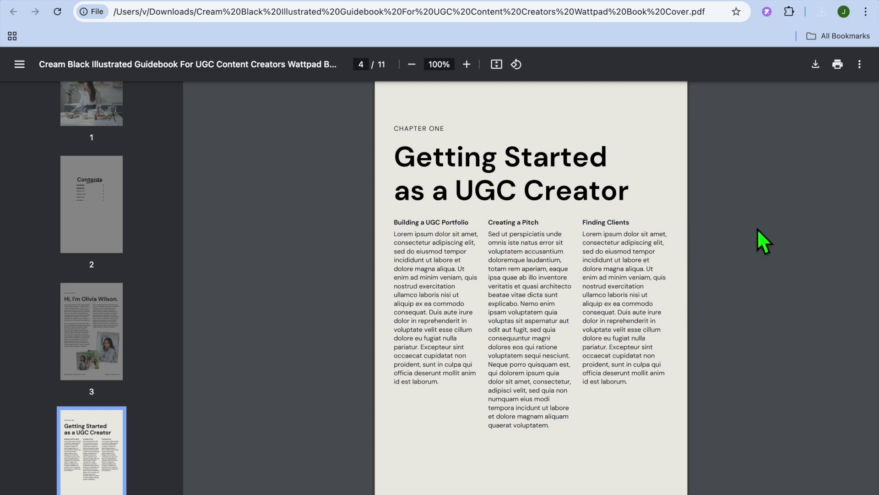
scroll(758, 229, "down", 5)
scroll(758, 229, "up", 9)
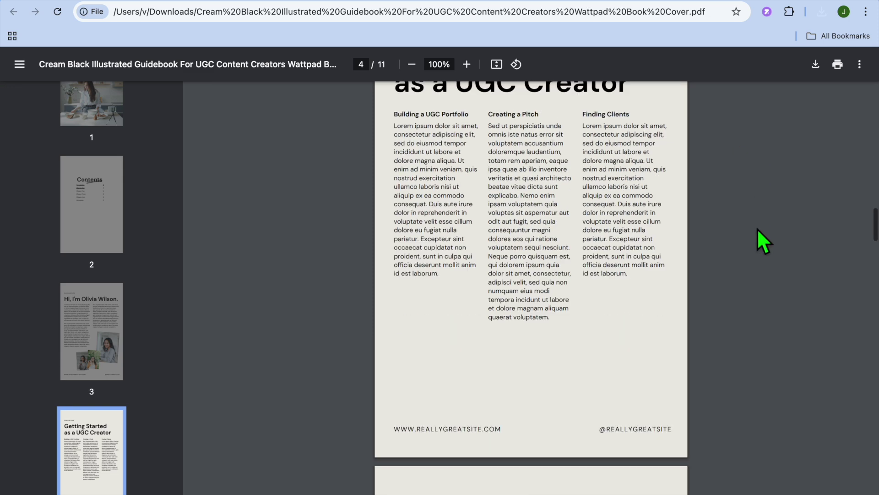
mouse_move(774, 1)
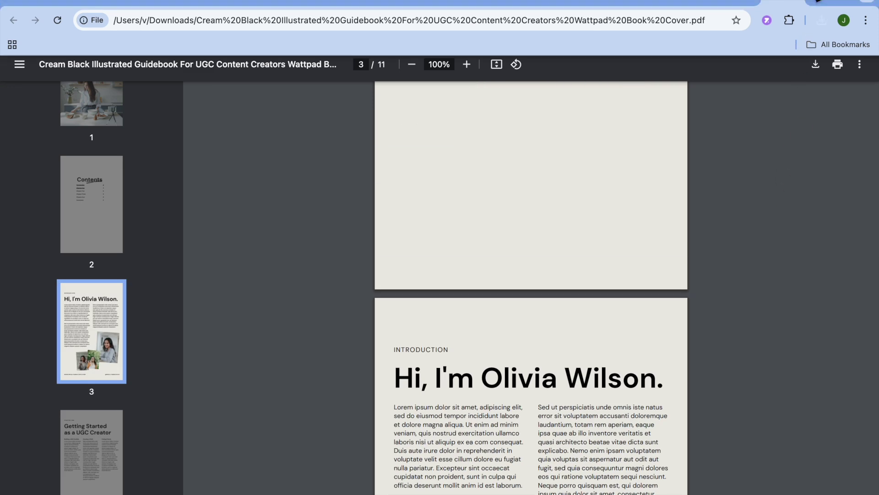